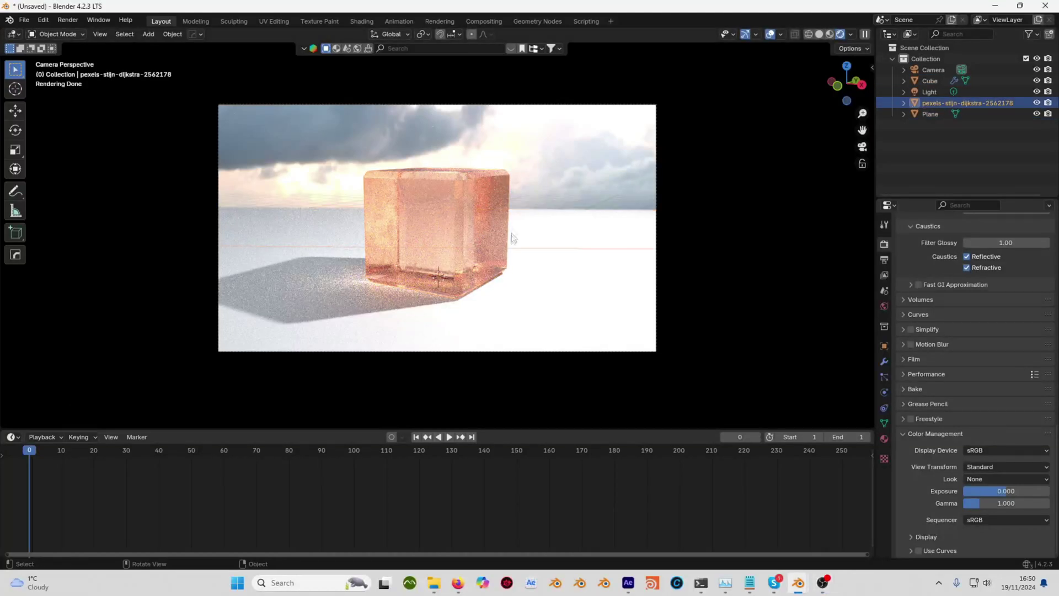
- Select the Plane and cycle Blender's view transform through AgX and Filmic back to Standard
click(652, 263)
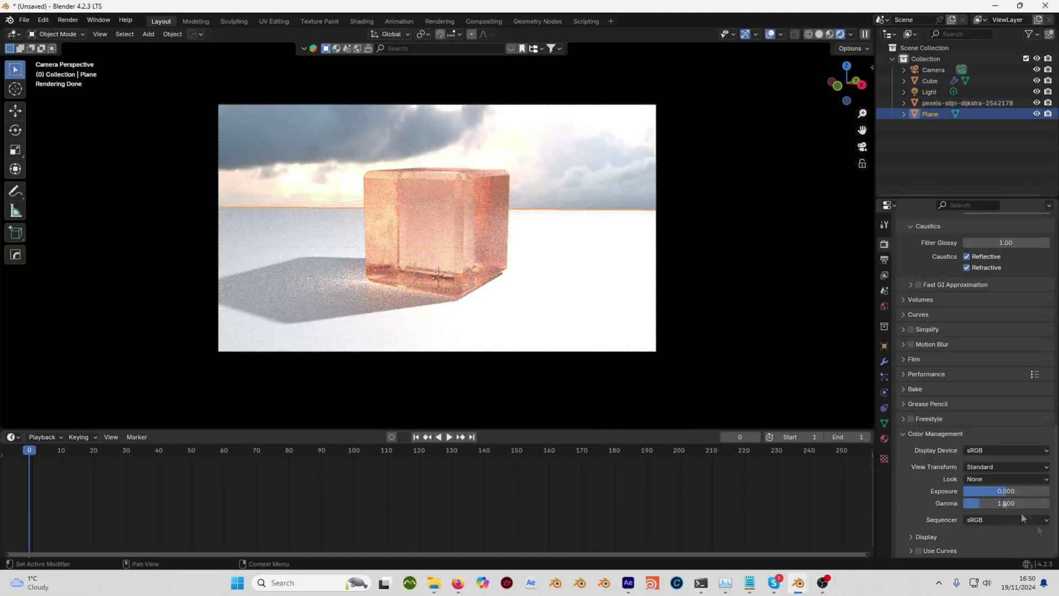
click(970, 468)
click(973, 503)
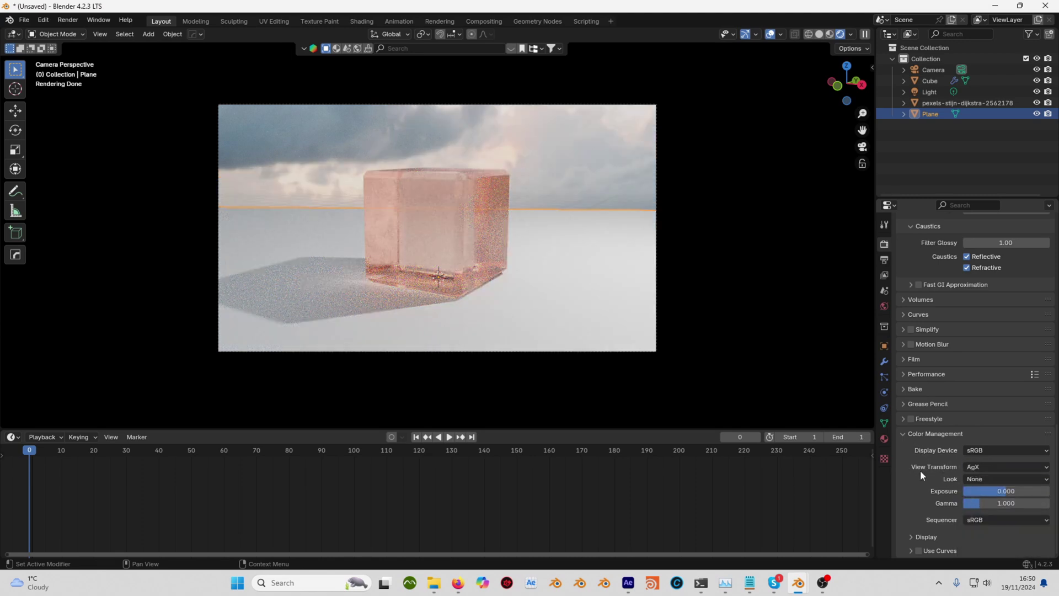
click(1002, 468)
click(979, 481)
click(979, 467)
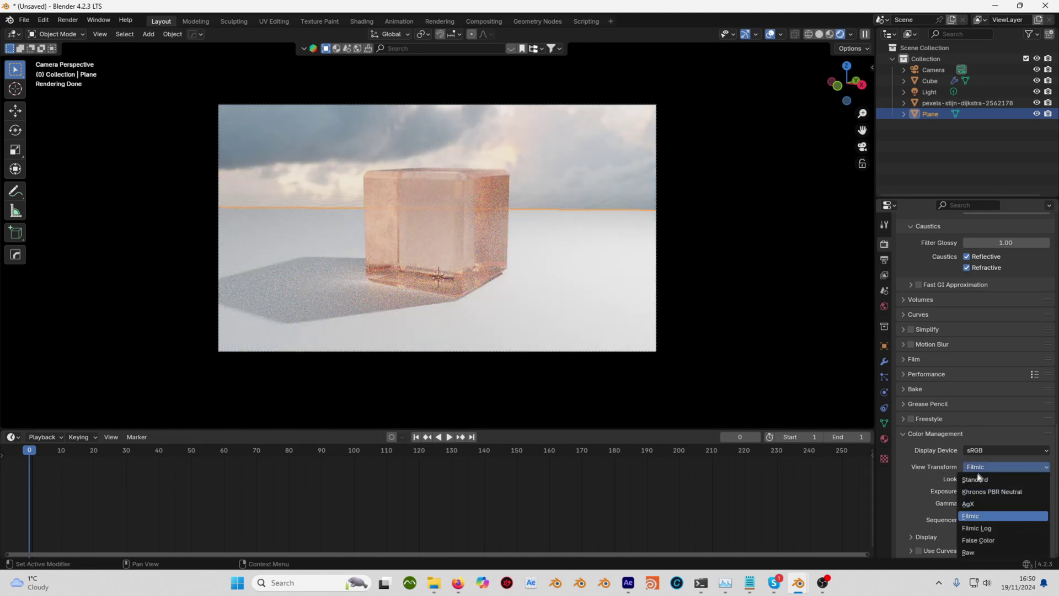
click(975, 480)
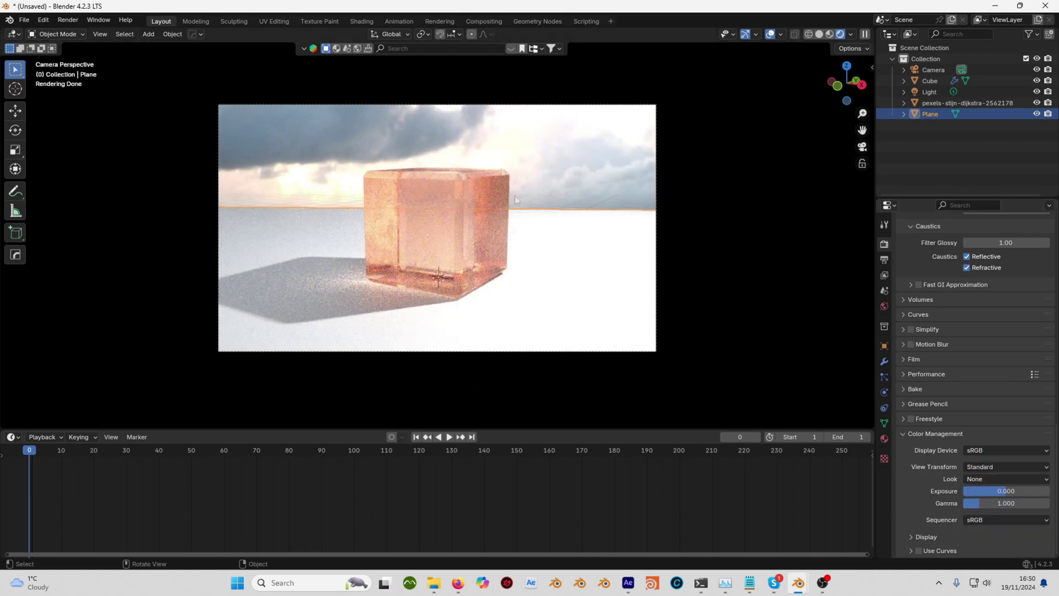
- Show Output properties with Color Management expanded, keeping OpenEXR as the file format
scroll(941, 322, up, 15)
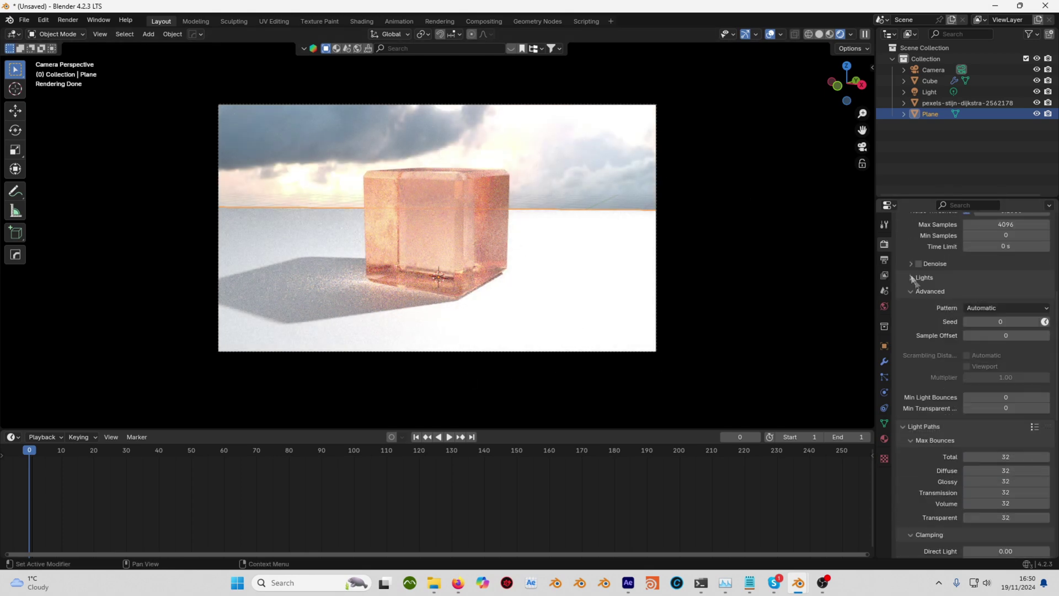
click(888, 260)
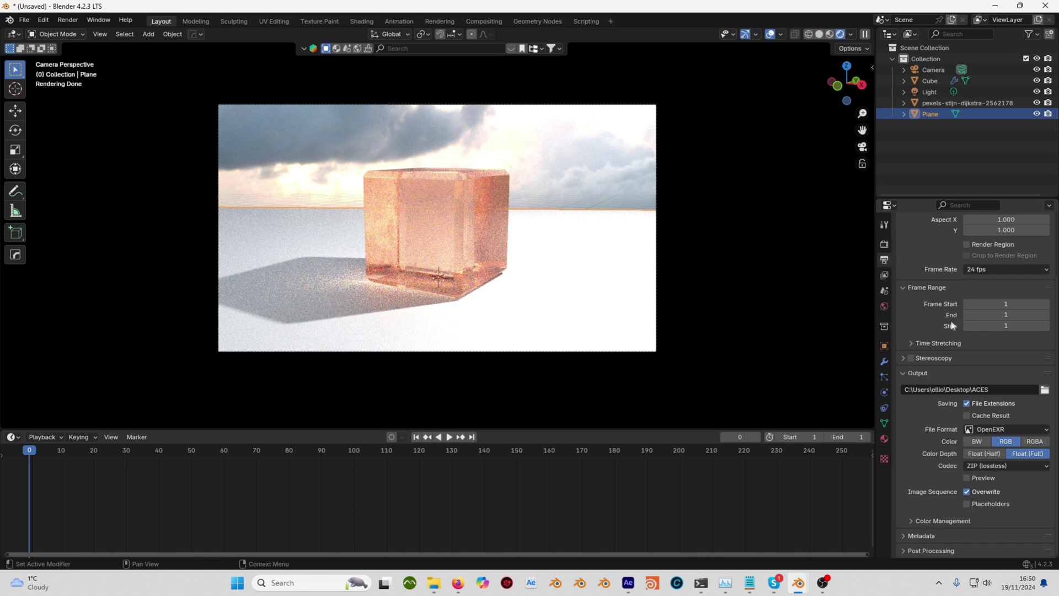
click(912, 520)
scroll(921, 504, down, 2)
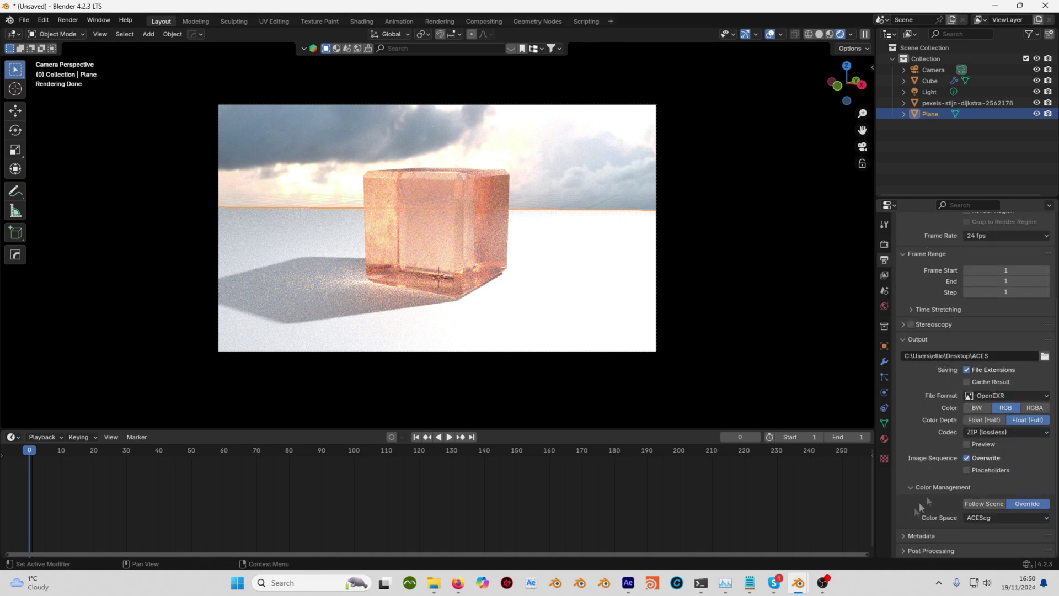
click(979, 396)
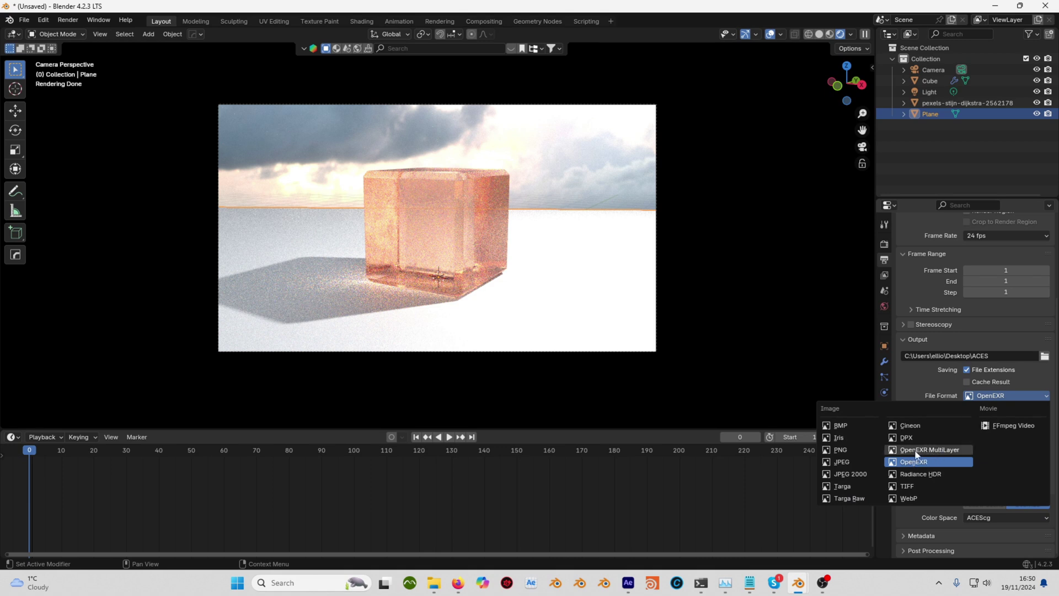
click(921, 383)
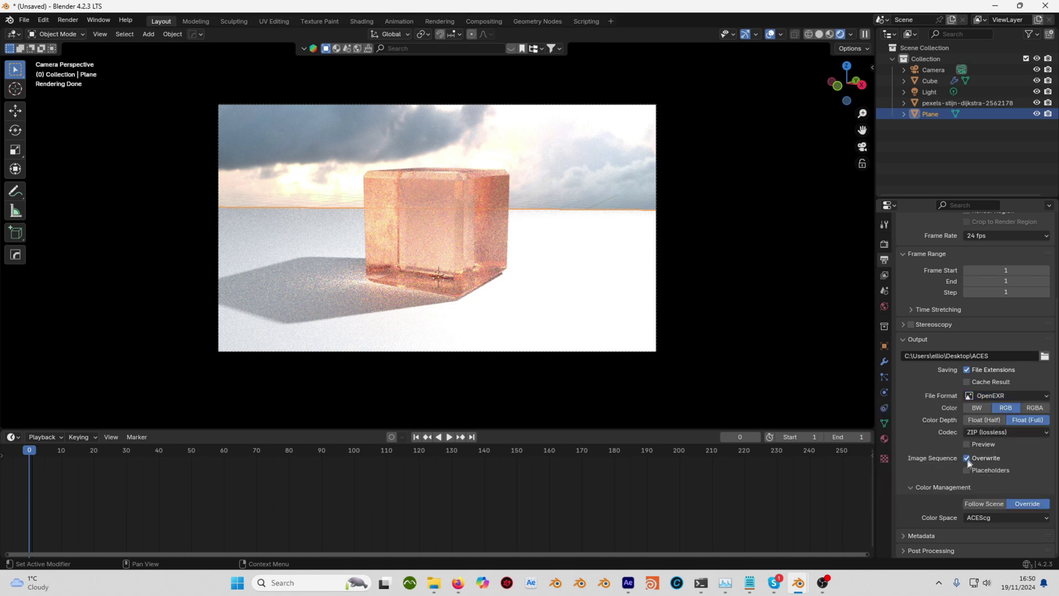
- Override the output colour space to ACEScg
scroll(924, 485, up, 2)
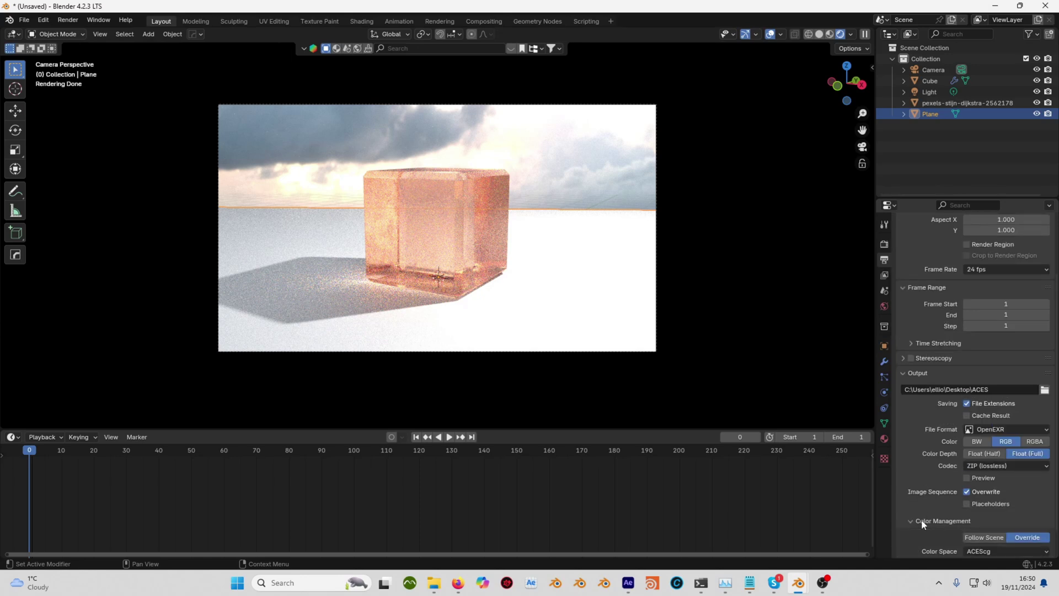
scroll(925, 519, down, 2)
scroll(1015, 508, up, 1)
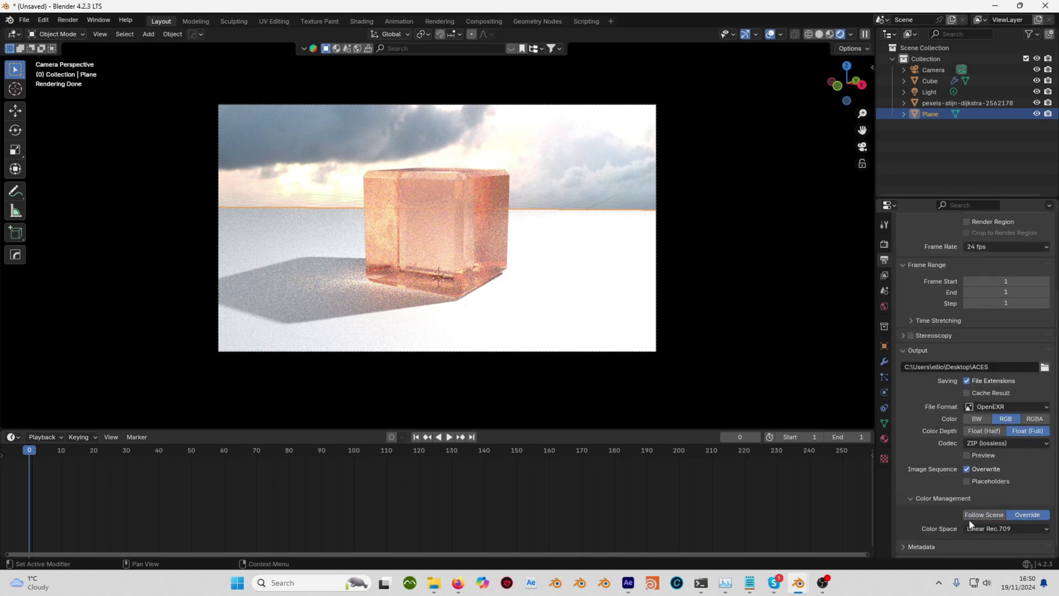
click(988, 528)
click(871, 407)
scroll(948, 500, down, 1)
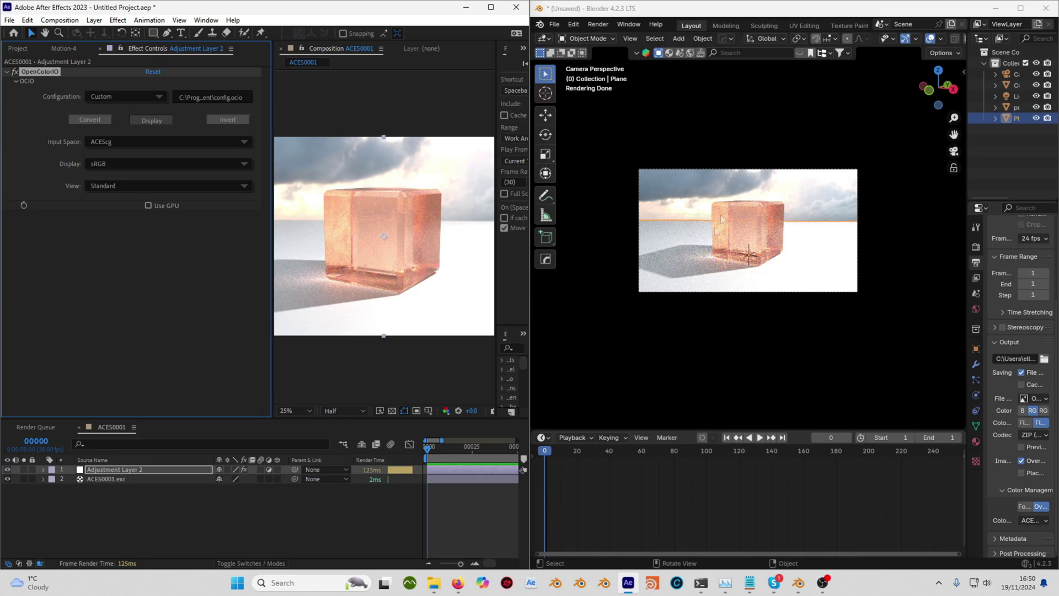
- Widen the panels, show Project items, and confirm 32 bpc float with Working Color Space None
scroll(694, 261, up, 5)
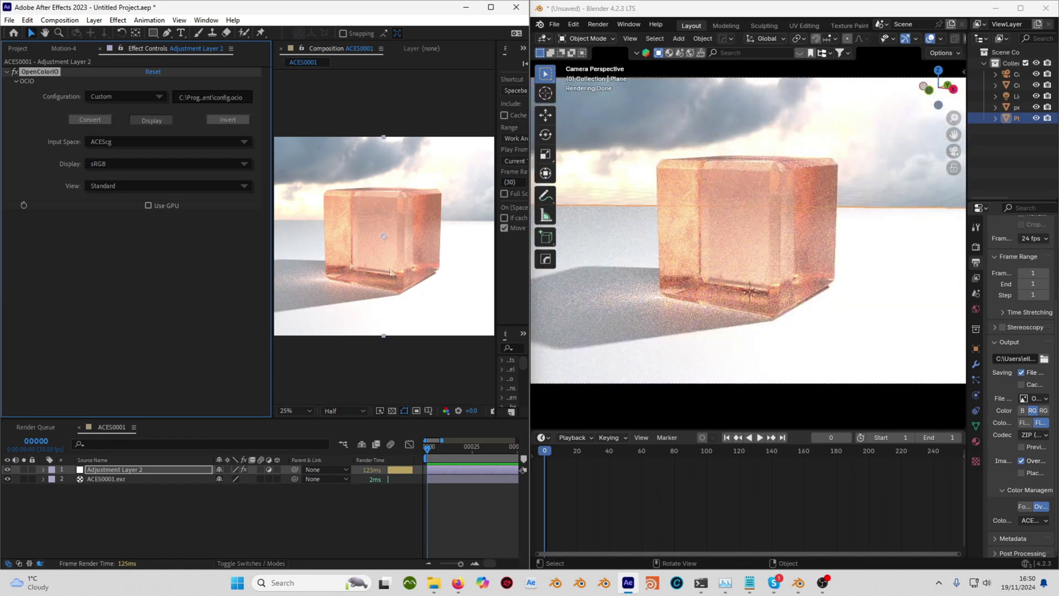
drag(271, 228, 233, 227)
drag(246, 295, 242, 301)
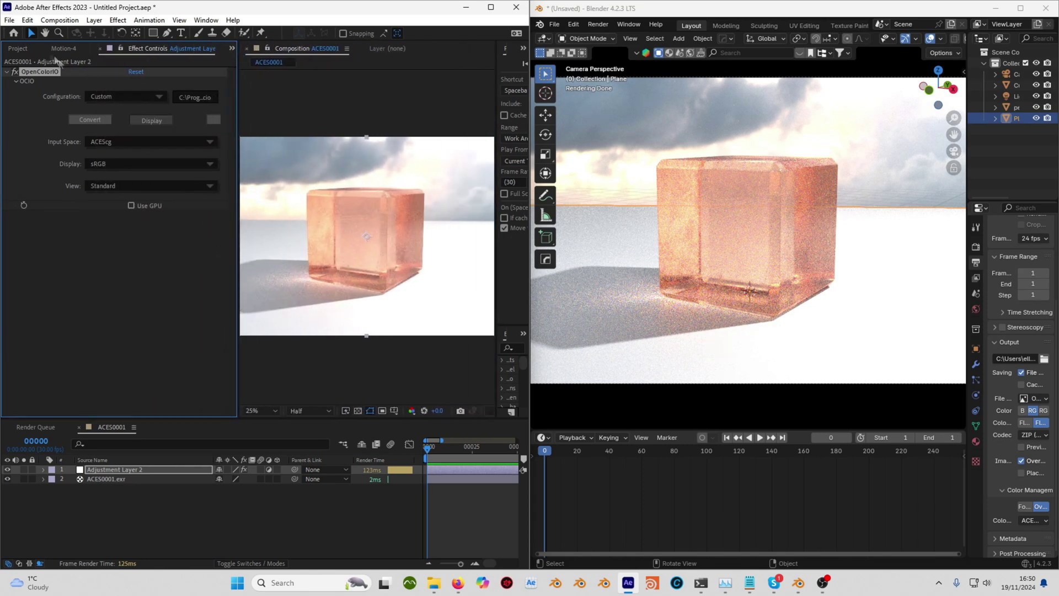
click(21, 50)
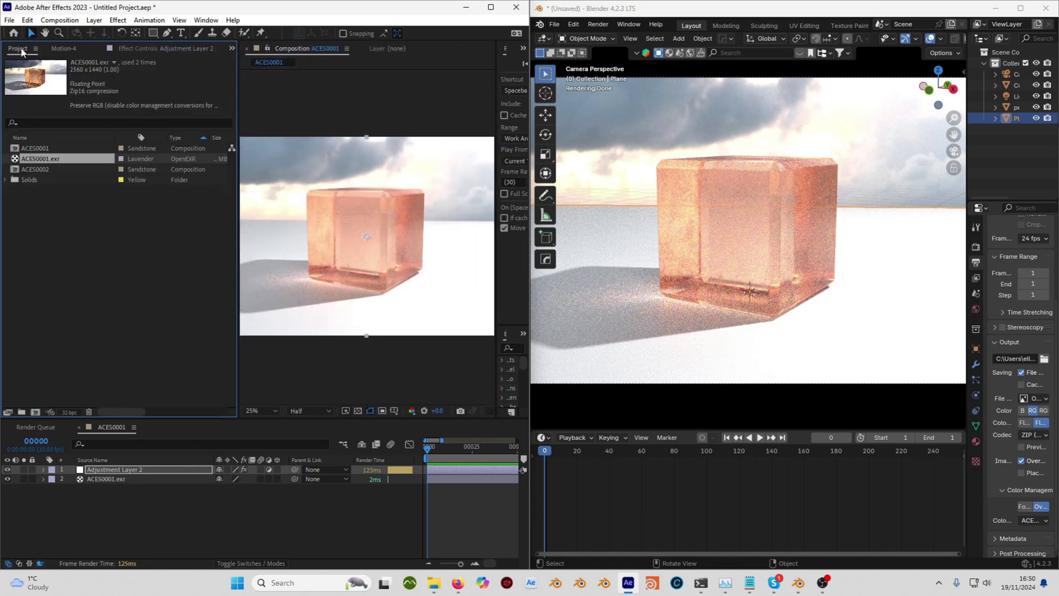
click(69, 412)
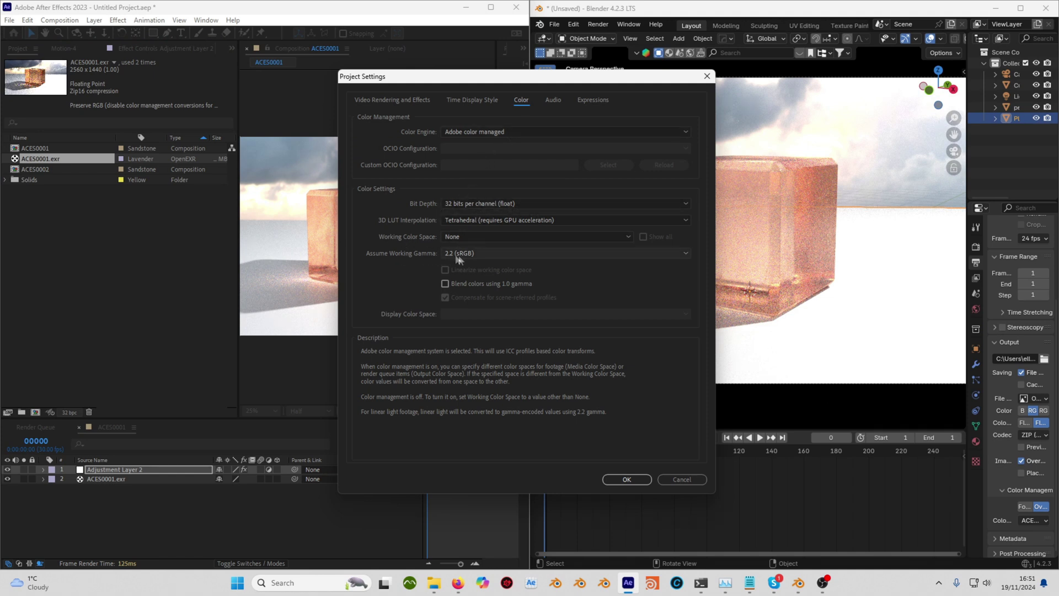
click(627, 479)
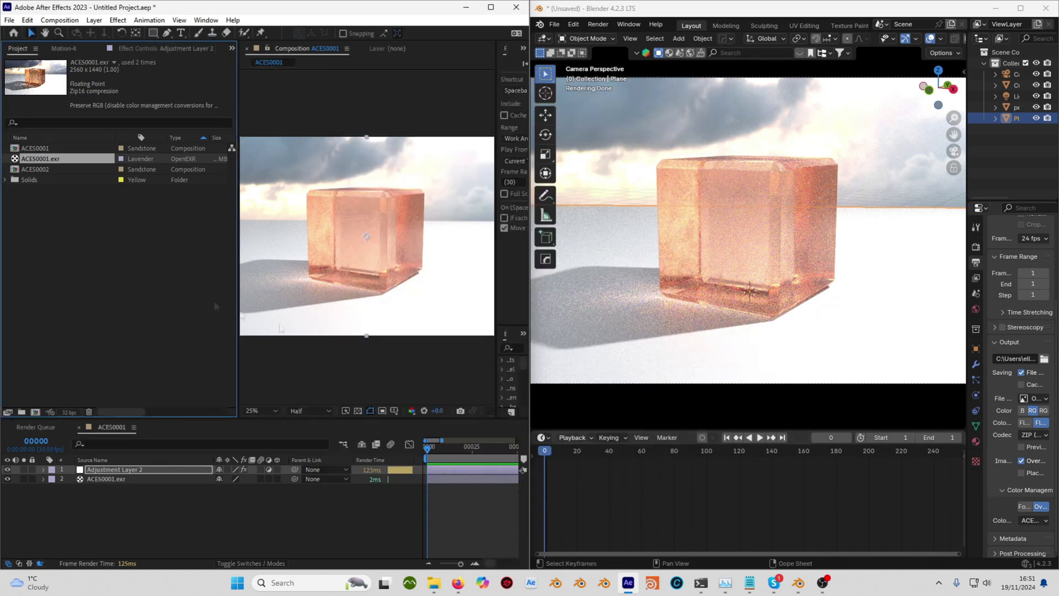
right_click(37, 160)
mouse_move(98, 238)
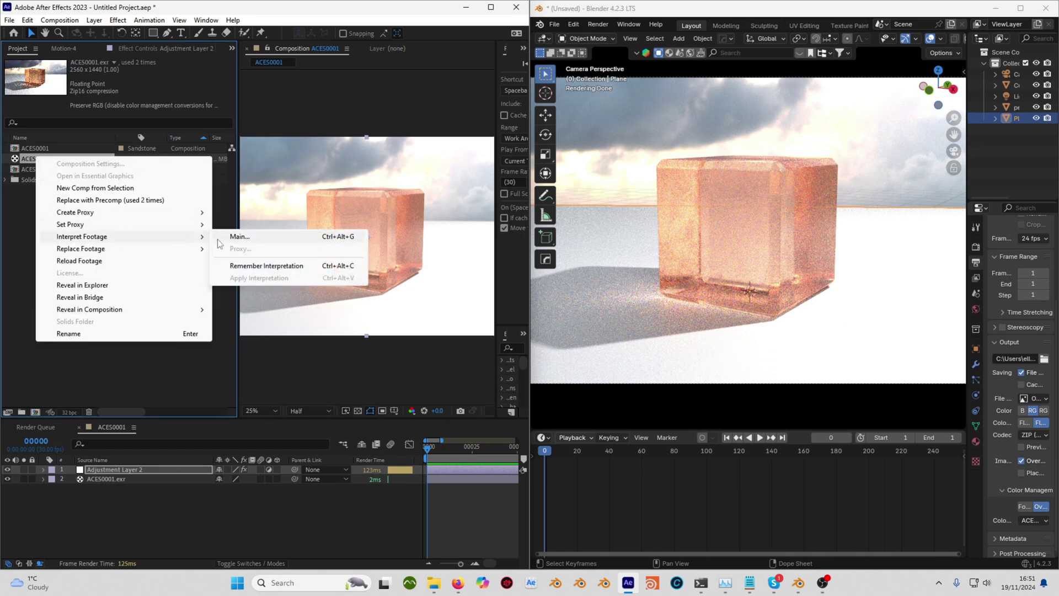
click(235, 236)
click(208, 85)
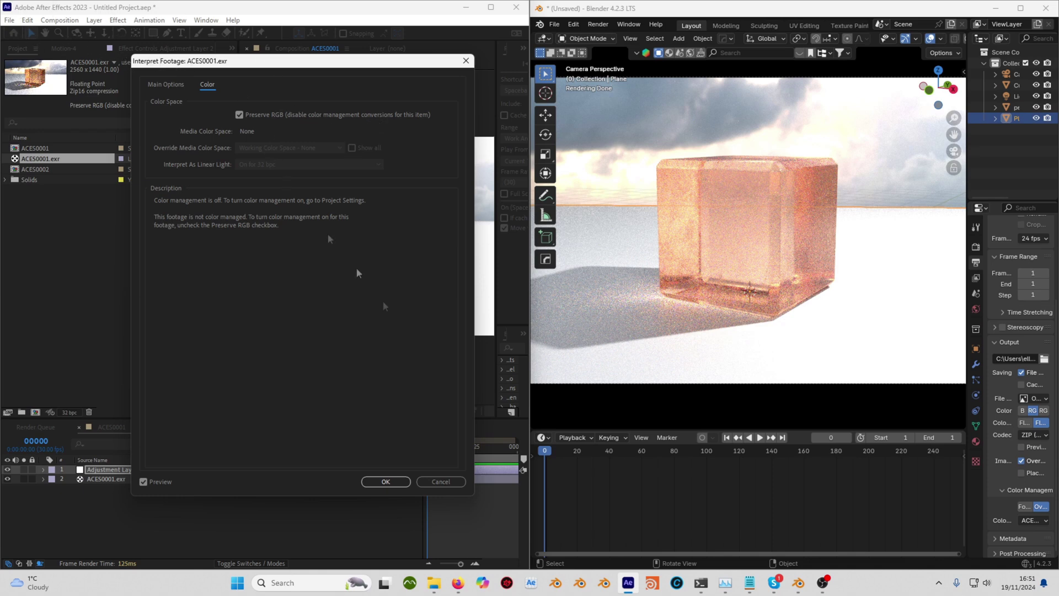
click(386, 482)
- On Adjustment Layer 2, toggle the OpenColorIO effect off and on to compare the image
click(139, 478)
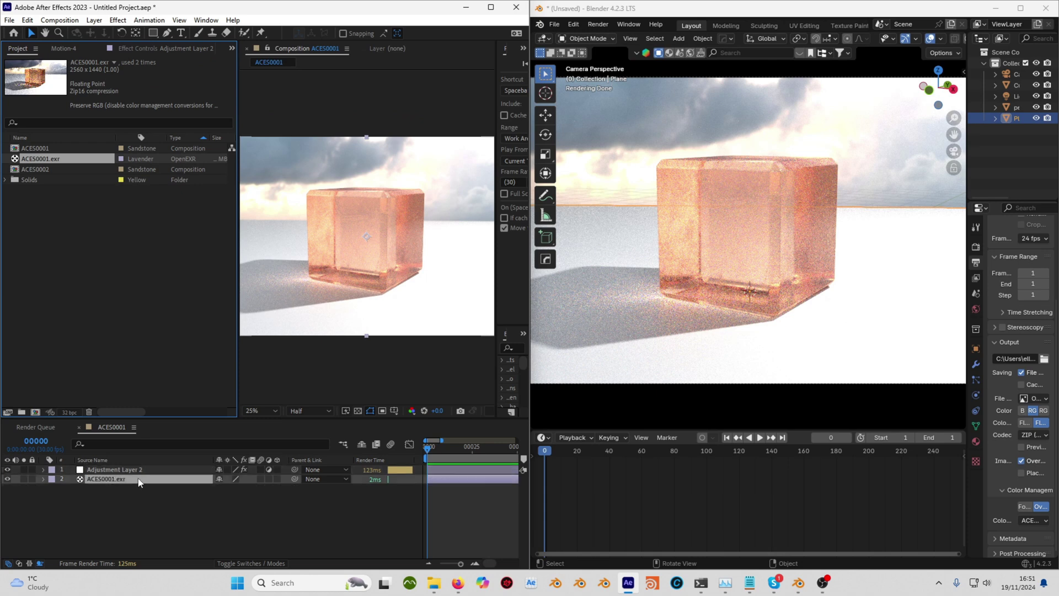
click(128, 470)
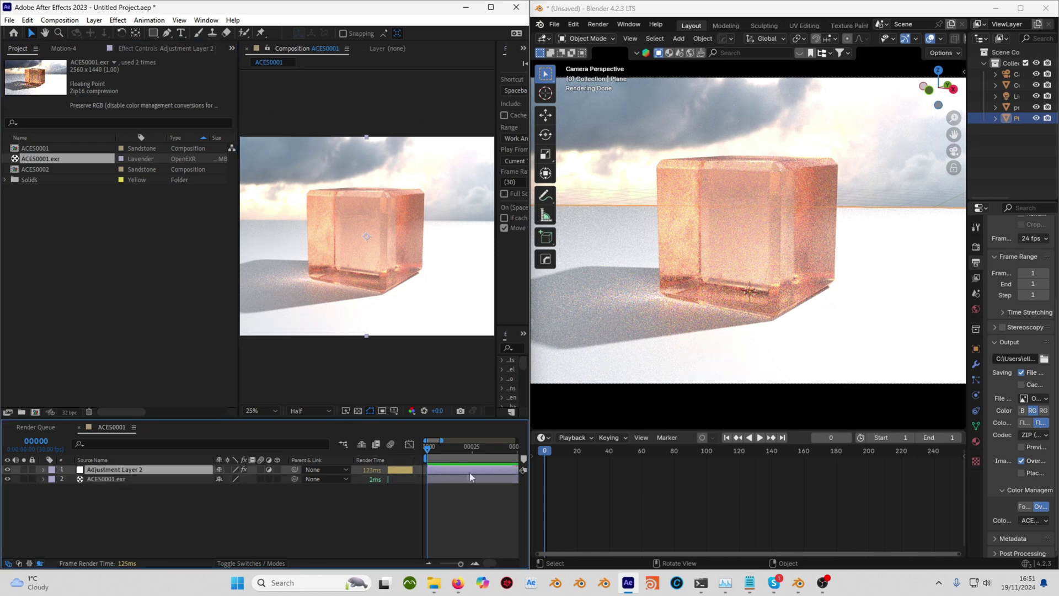
click(169, 49)
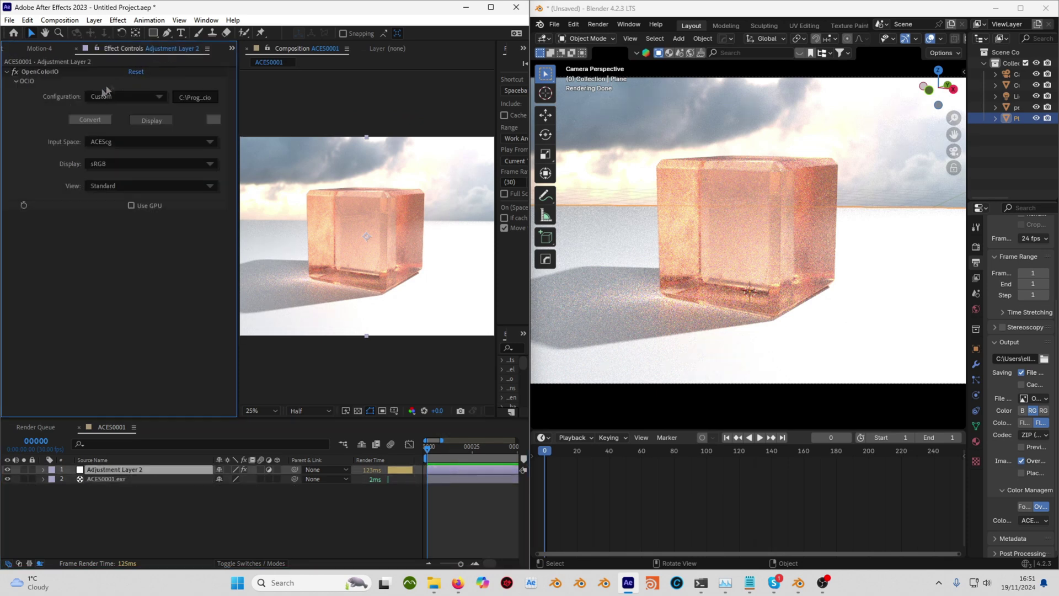
click(37, 72)
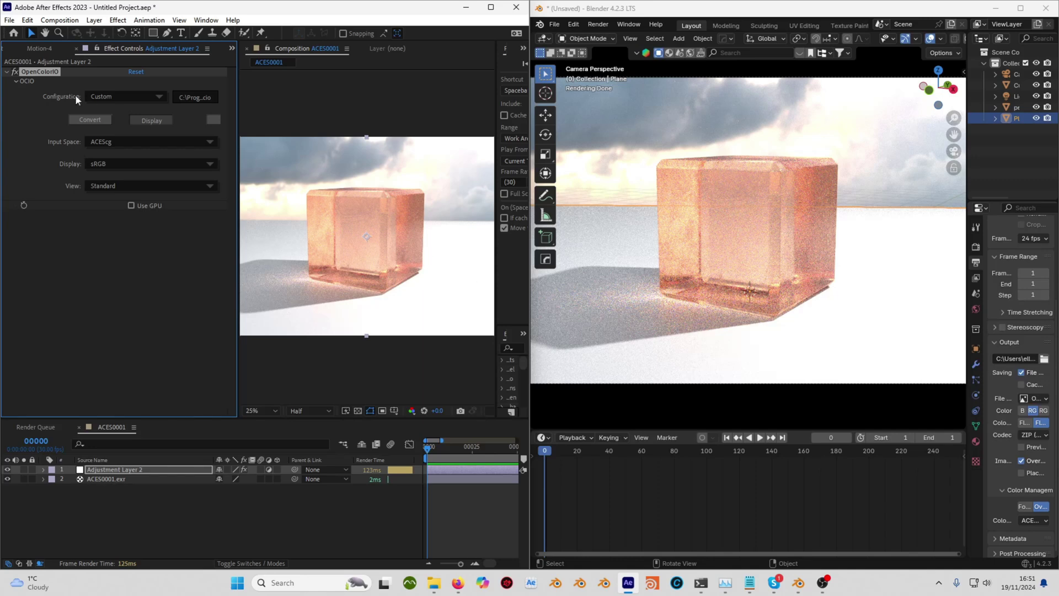
click(16, 72)
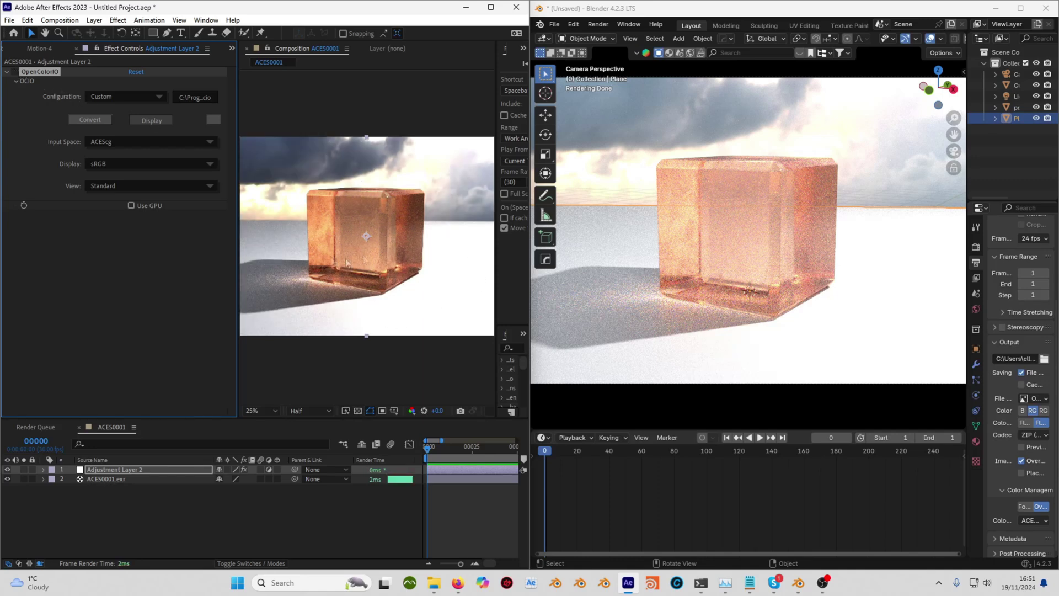
click(15, 71)
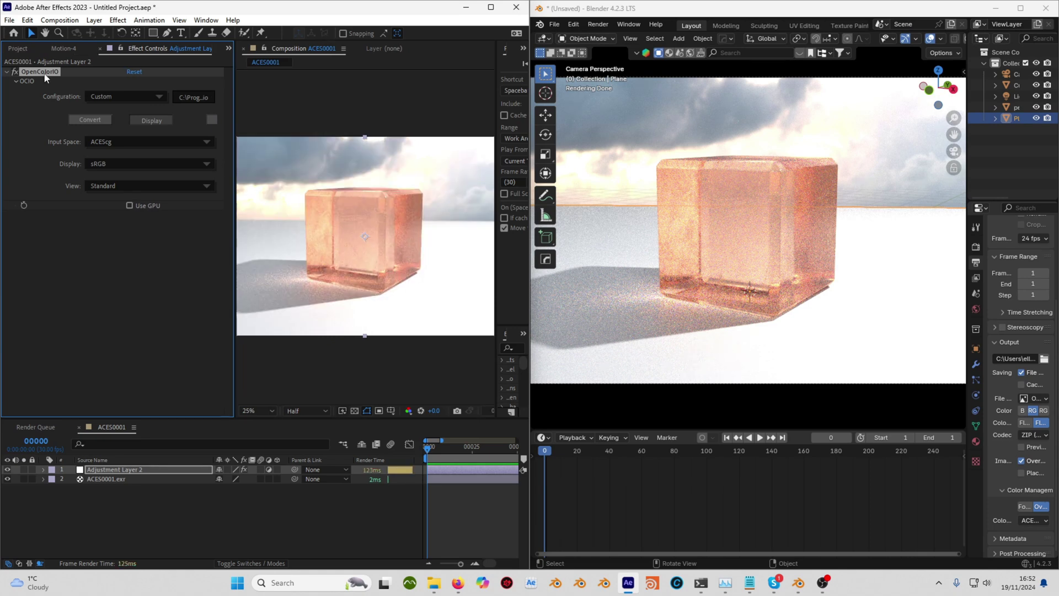
- Delete the OpenColorIO effect and apply a fresh one found by searching 'openc'
key(Delete)
drag(495, 276, 414, 276)
click(472, 348)
text(open)
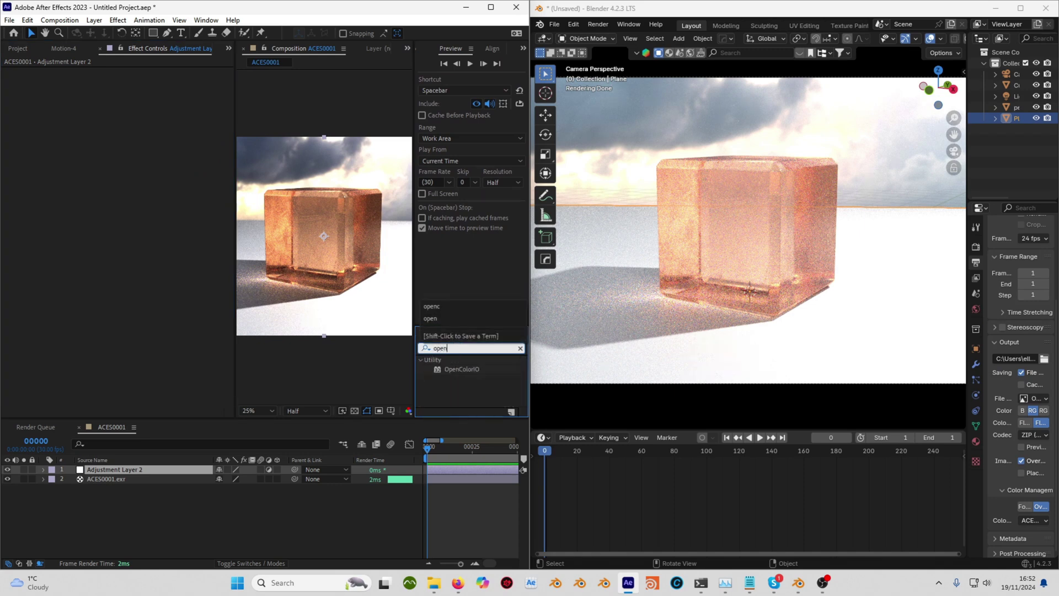
text(c)
drag(475, 369, 465, 470)
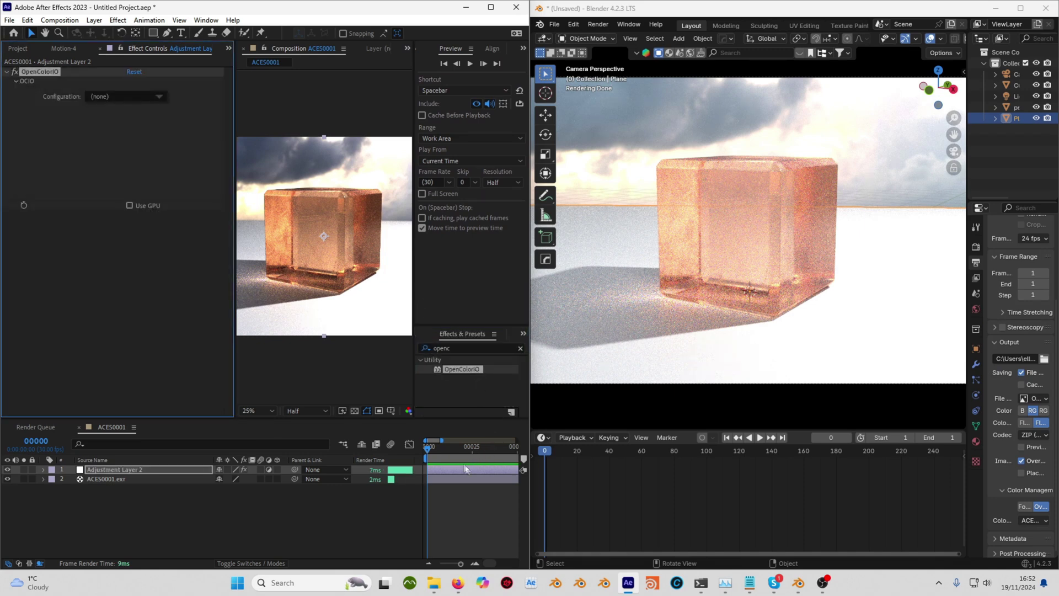
- Set Configuration to Custom and load config.ocio from Blender's datafiles\colormanagement folder
click(117, 101)
click(145, 149)
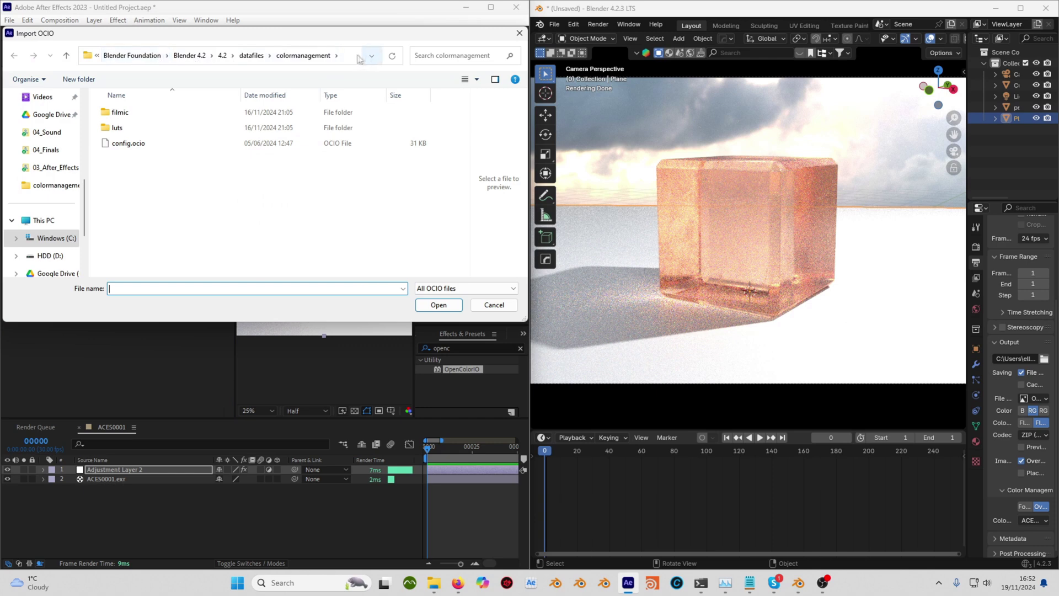
click(335, 56)
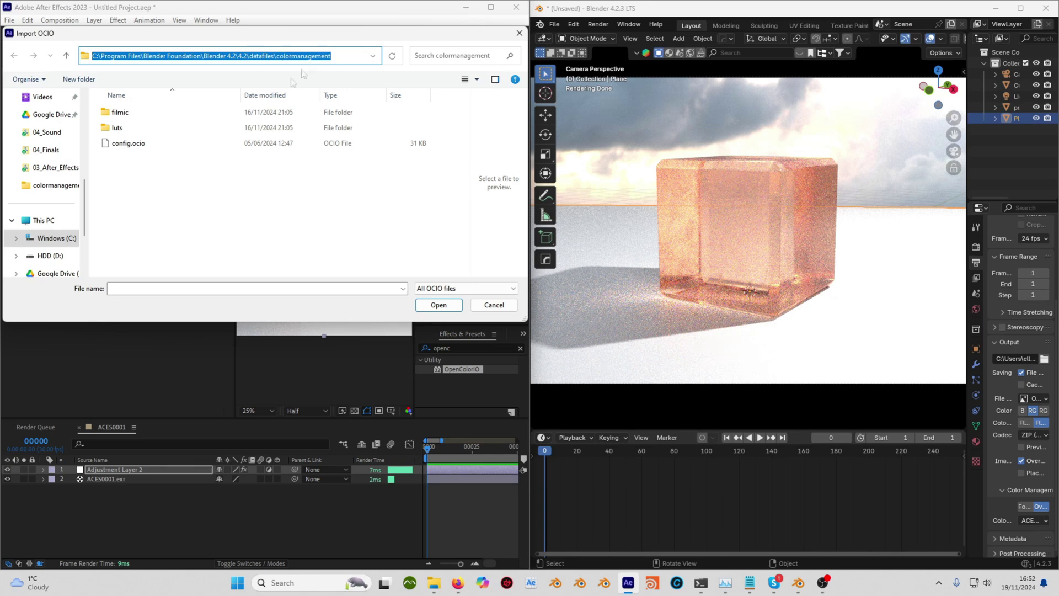
double_click(128, 143)
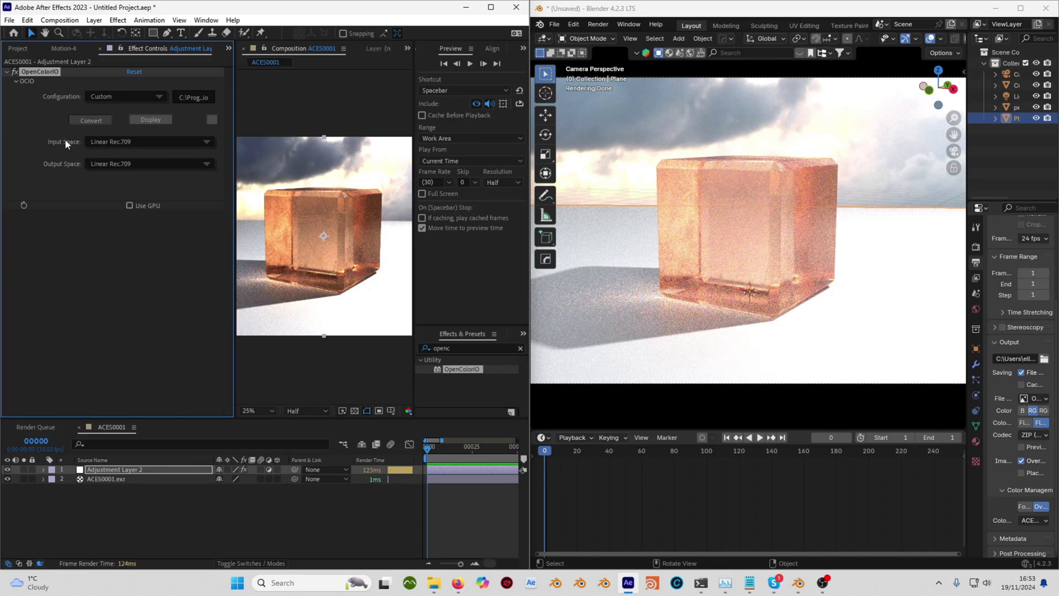
- Set the OpenColorIO Input Space to Linear ACEScg and Output Space to sRGB
click(120, 144)
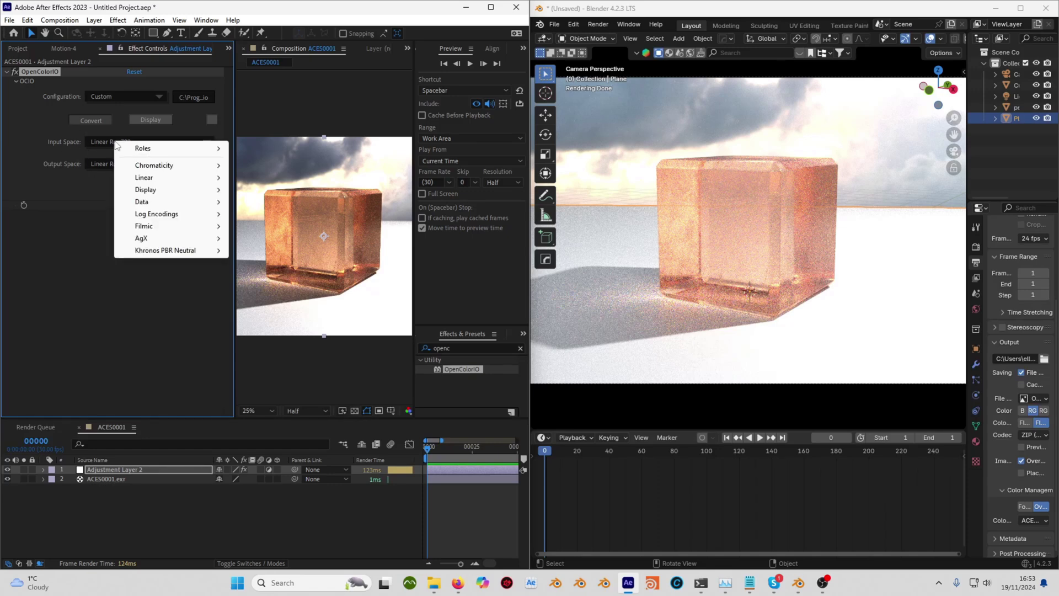
mouse_move(136, 181)
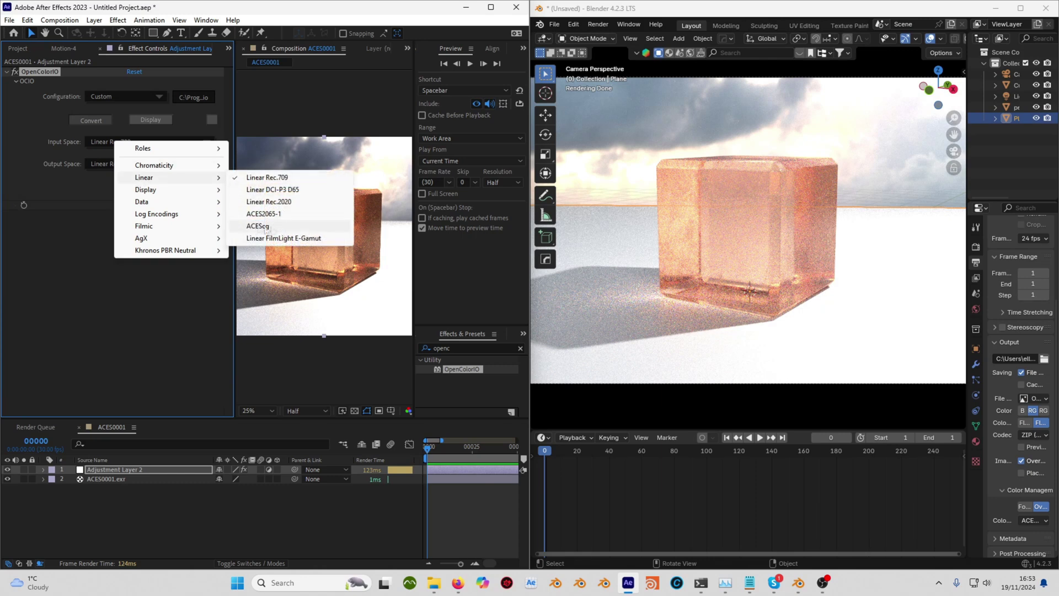
click(255, 226)
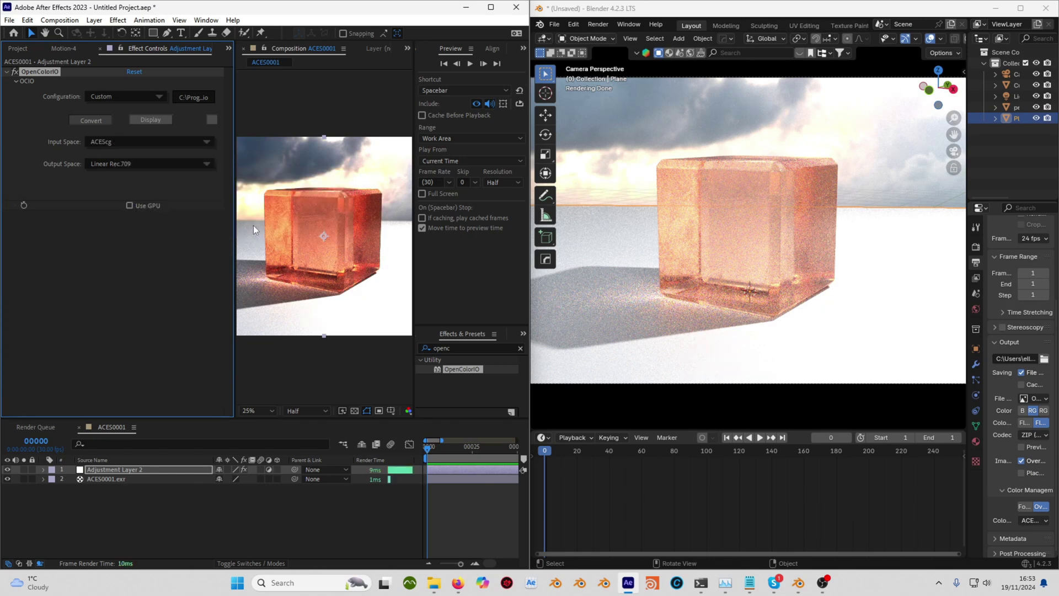
click(108, 167)
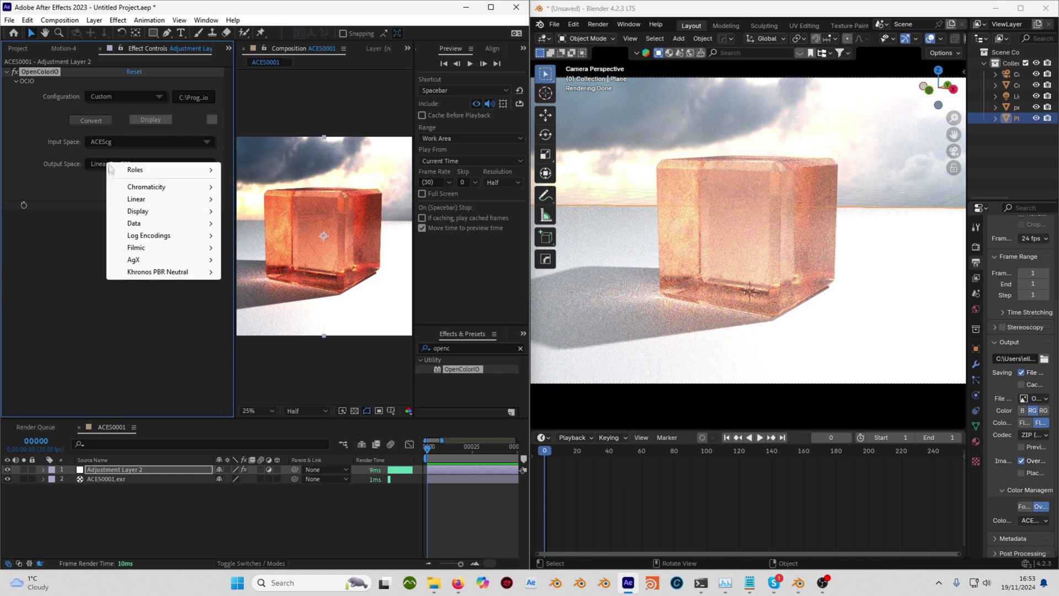
mouse_move(129, 214)
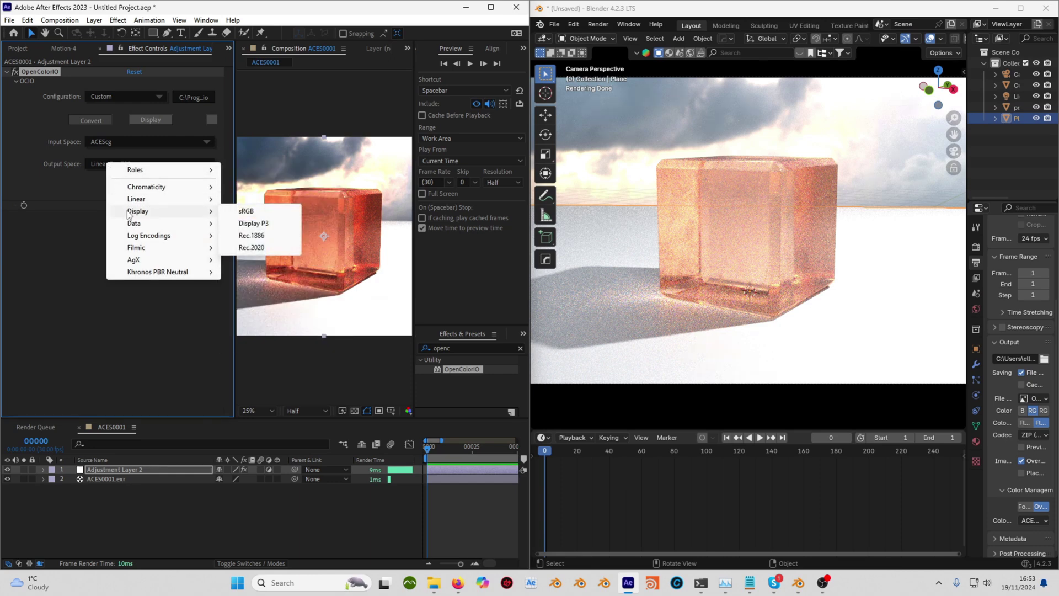
click(246, 211)
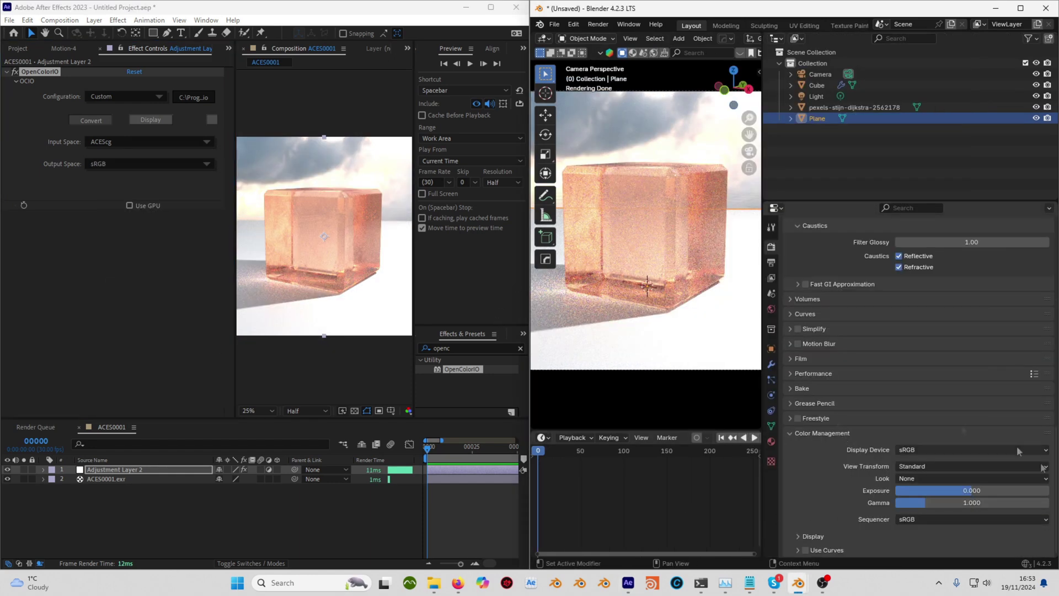
- Set Blender's view transform to AgX and switch the effect to Display mode
click(935, 467)
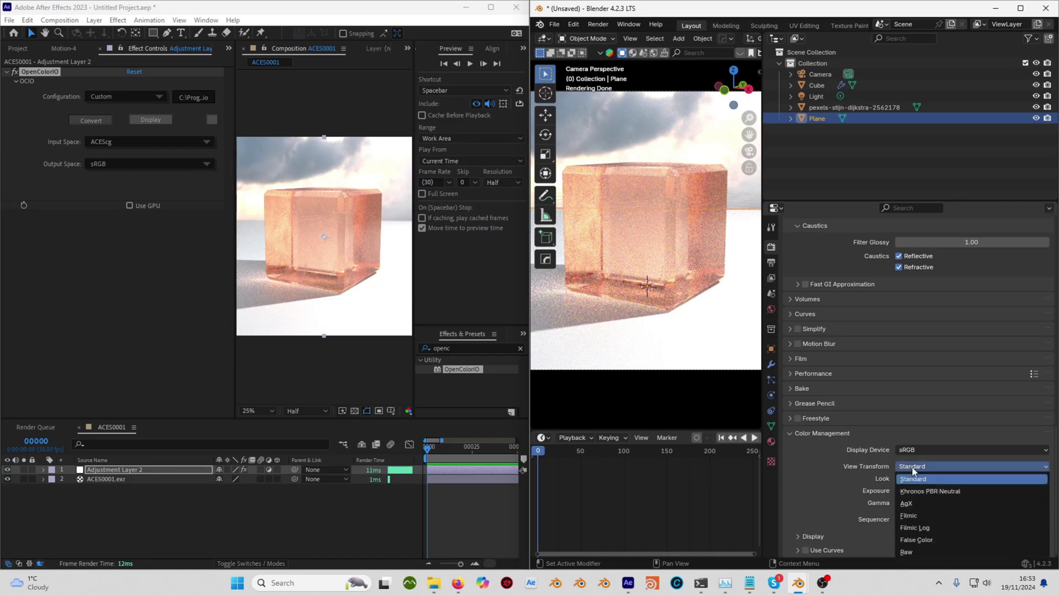
click(915, 504)
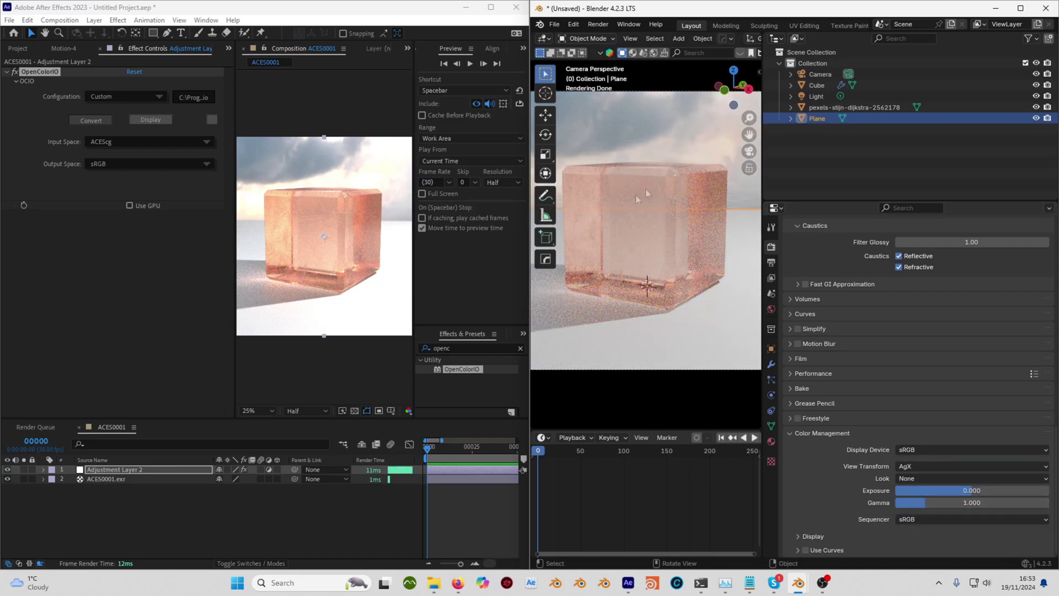
click(151, 121)
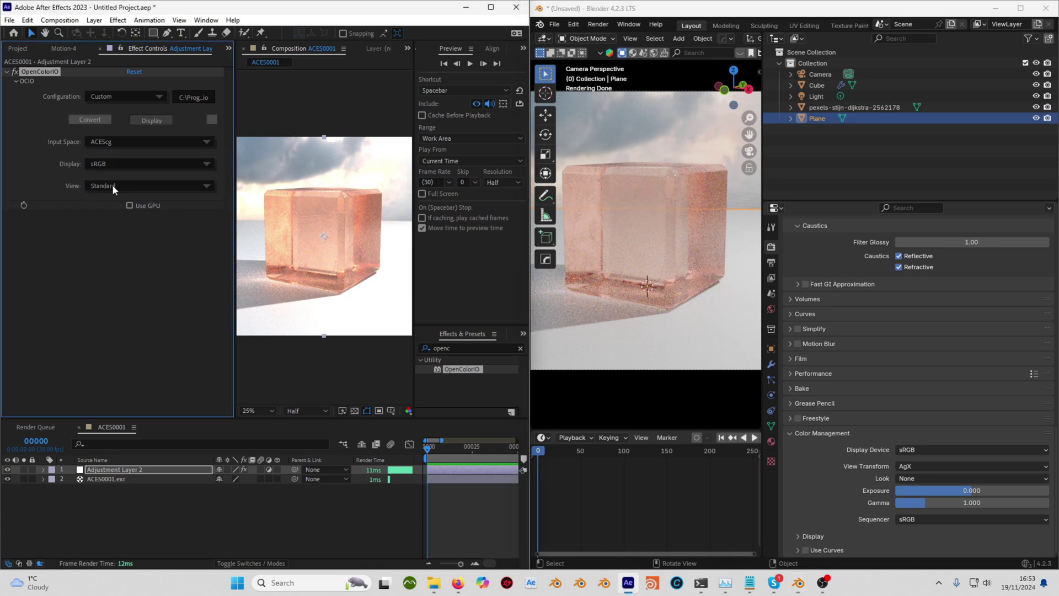
- Set the OpenColorIO View to AgX, then to Filmic
click(113, 188)
click(135, 219)
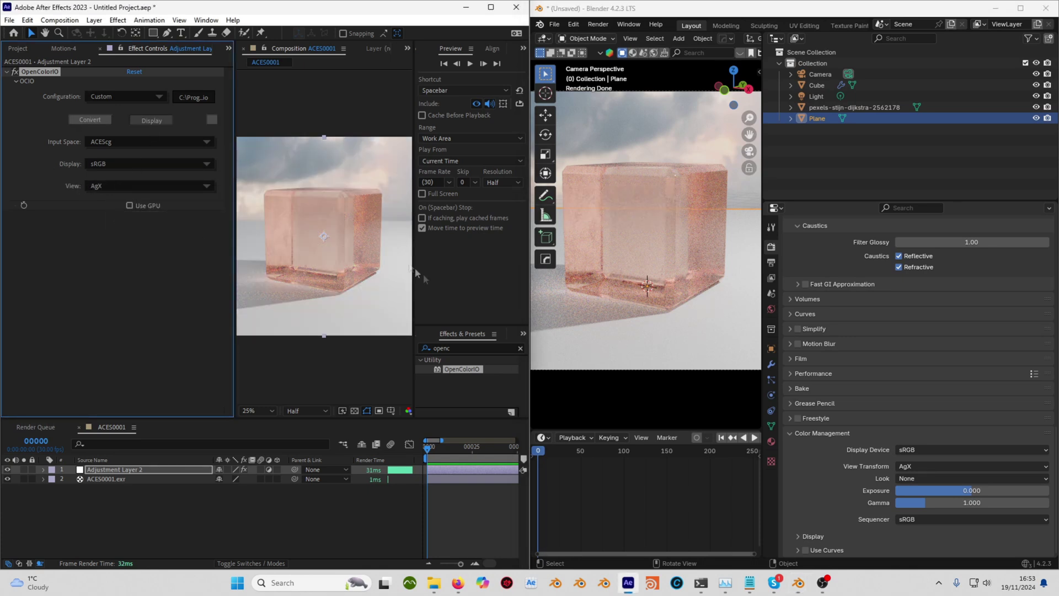
click(144, 189)
click(166, 237)
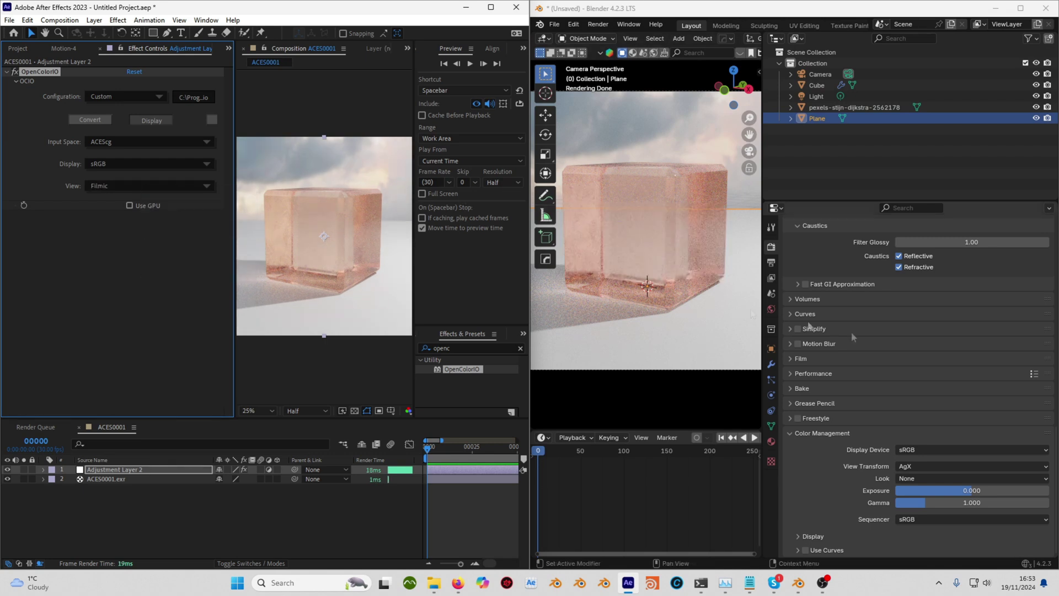
- Set Blender's view transform to Filmic to match, and maximize After Effects
click(908, 466)
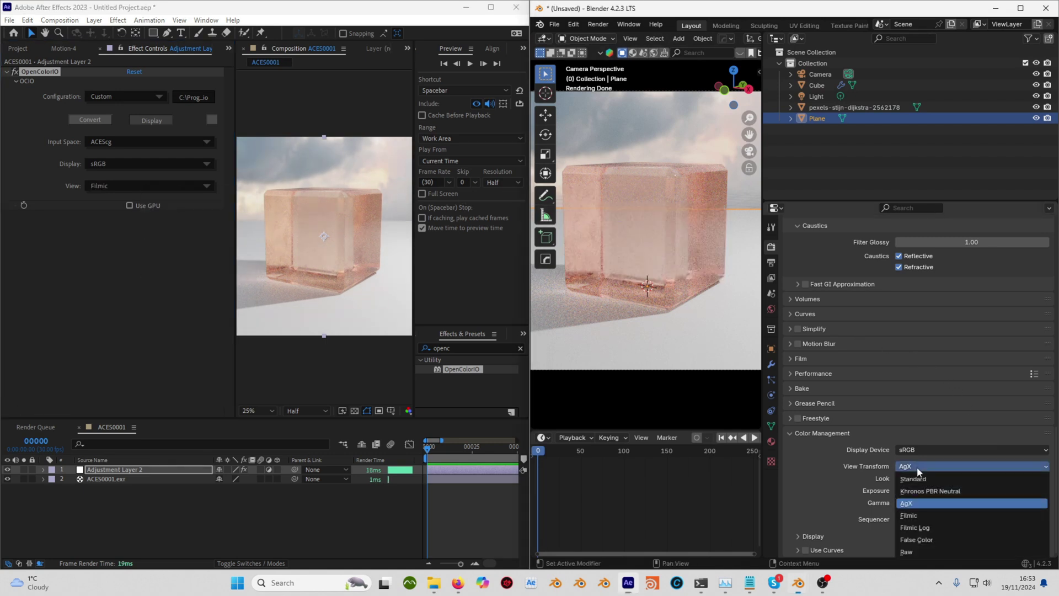
click(913, 517)
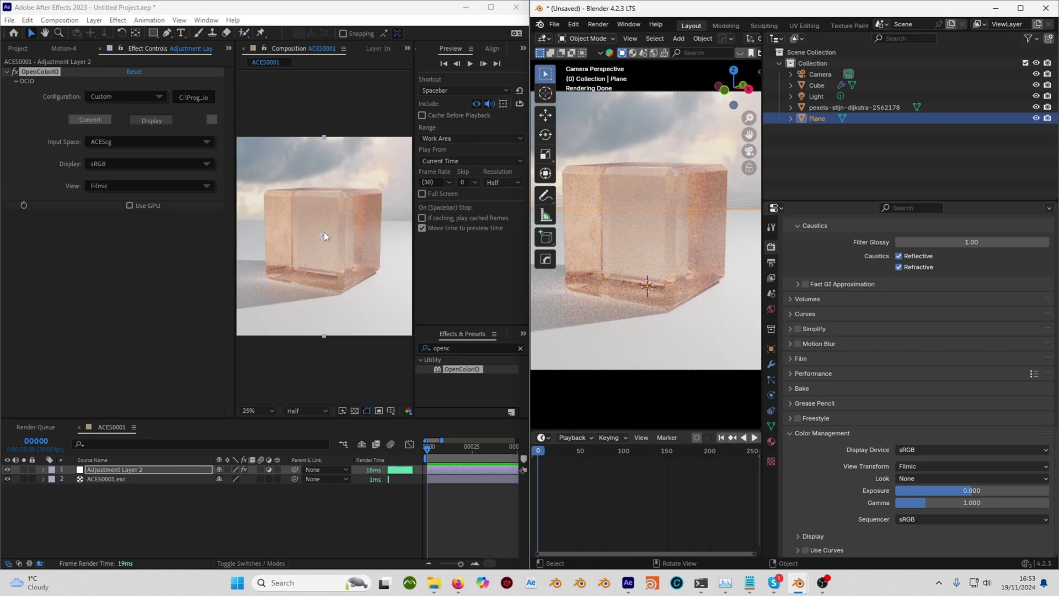
double_click(255, 8)
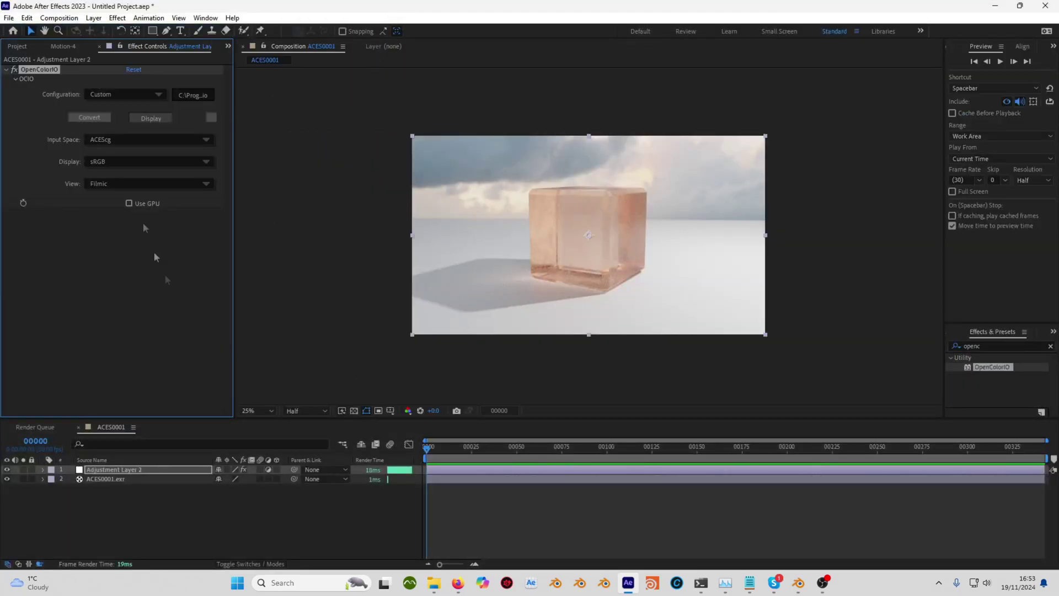
- Try the OCIO color engine in Project Settings, then cancel without saving changes
click(15, 47)
click(69, 412)
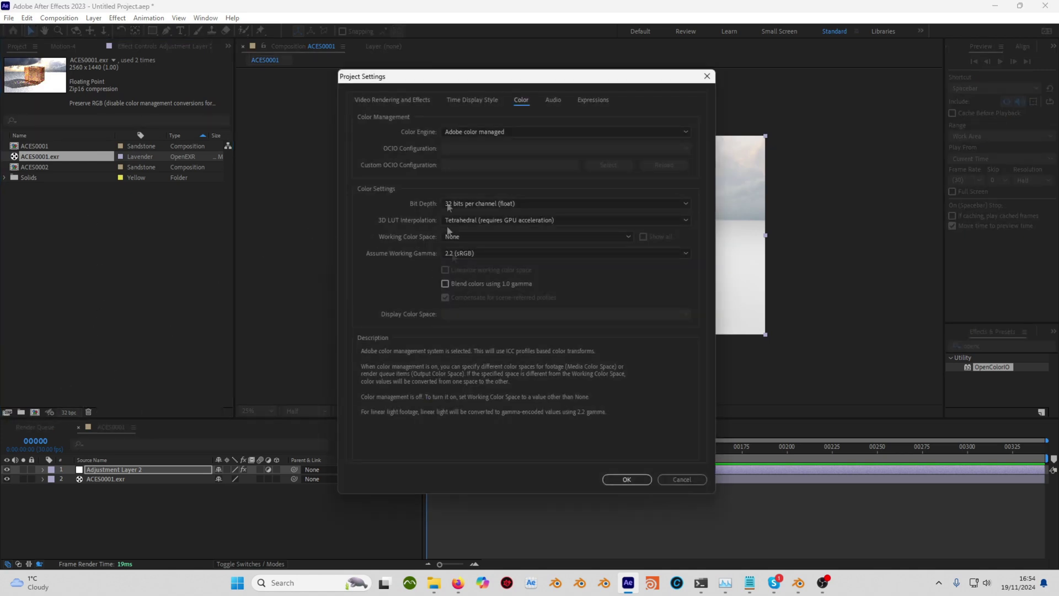
click(489, 135)
click(474, 151)
click(621, 169)
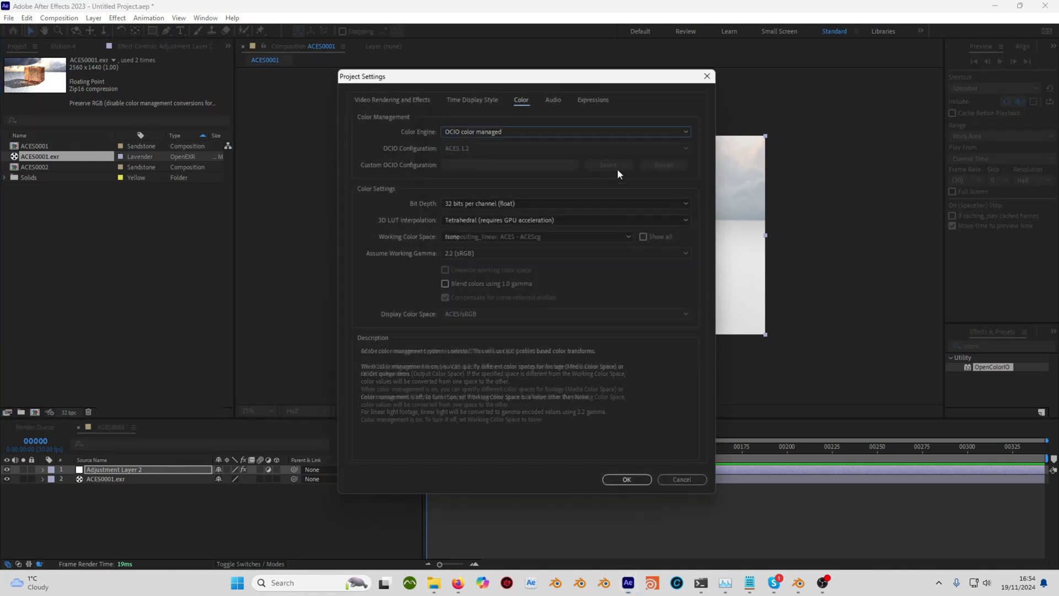
click(468, 238)
click(549, 241)
click(674, 478)
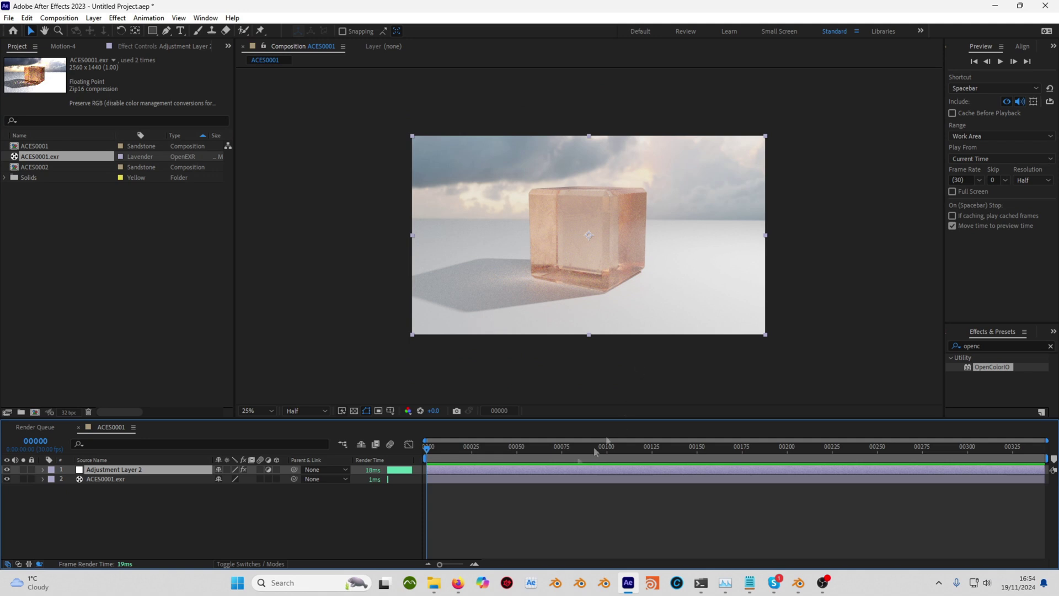
- Keep Adobe color management as the engine, confirm, and briefly preview the composition
click(68, 412)
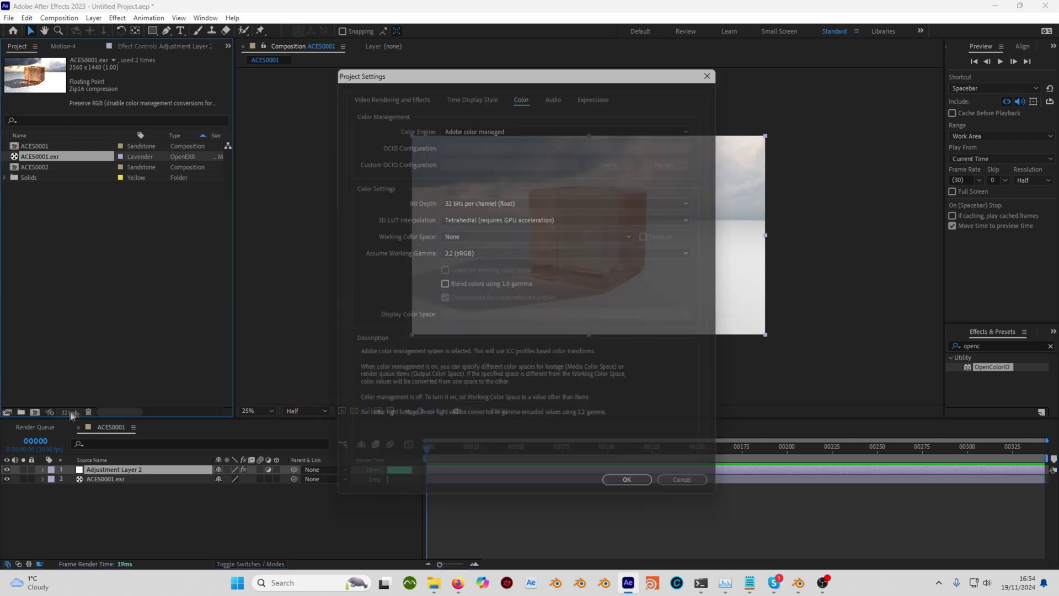
click(482, 130)
click(478, 143)
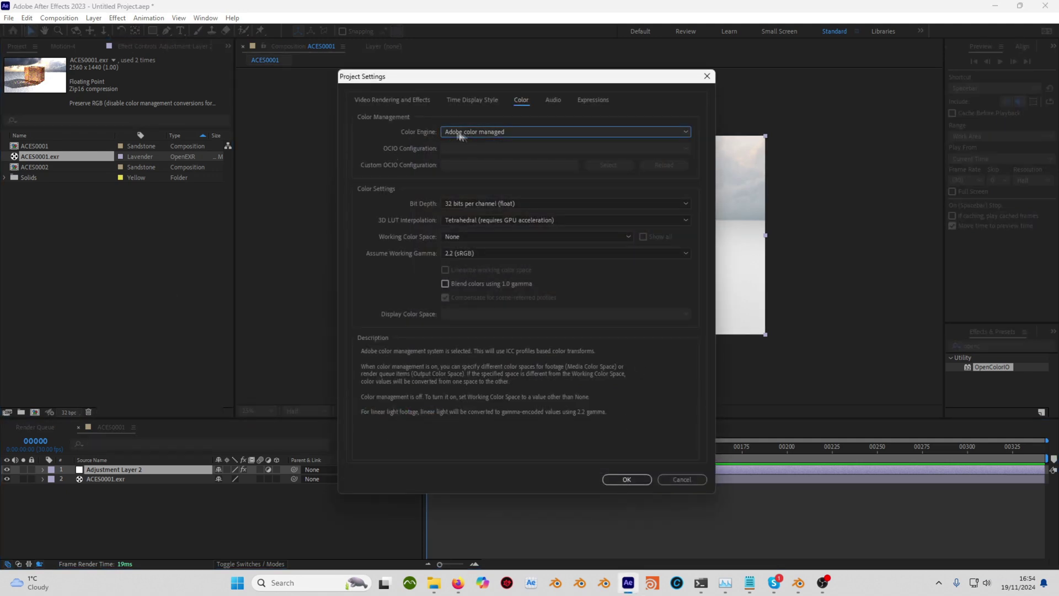
click(627, 479)
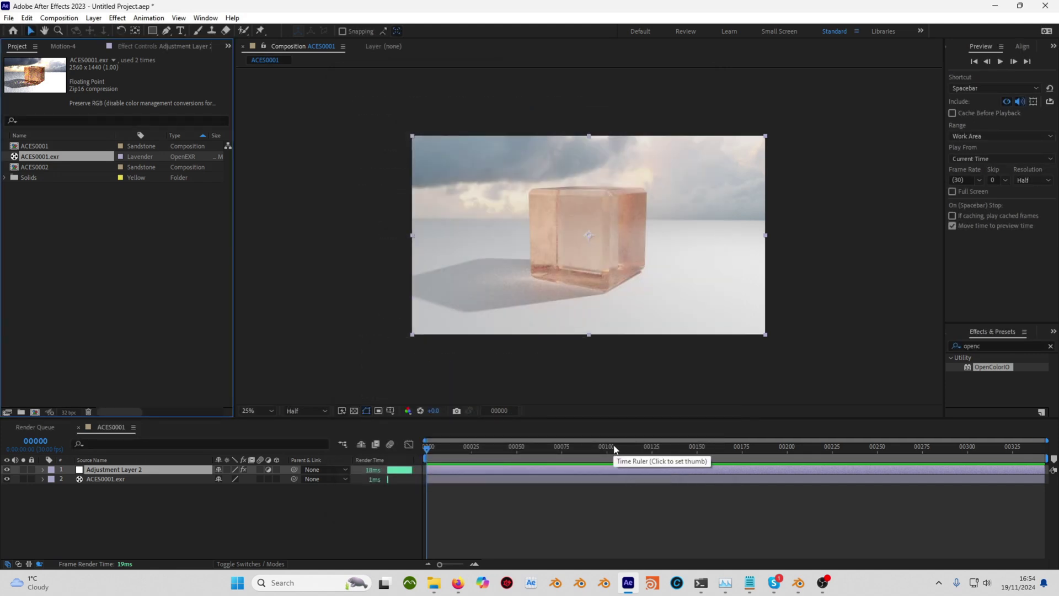
click(428, 450)
key(space)
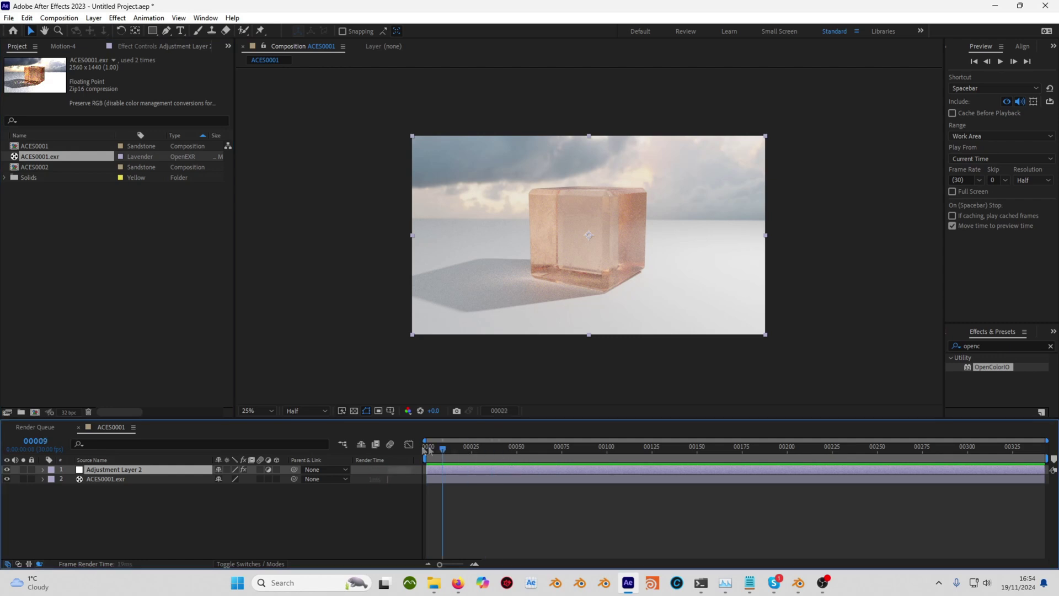
key(space)
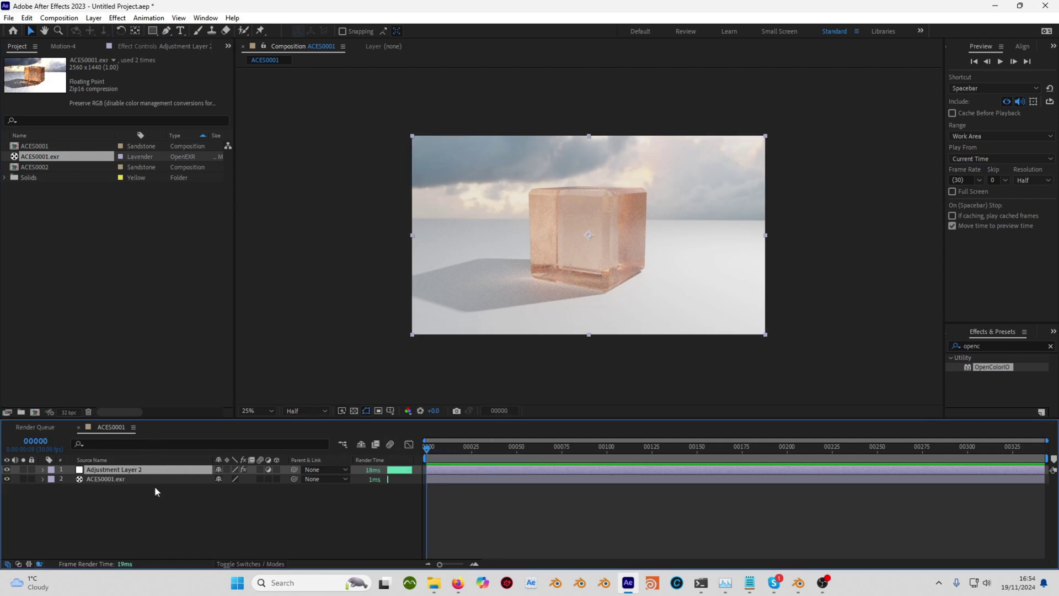
- Show Adjustment Layer 2's Effect Controls with the Custom ACEScg-to-sRGB Filmic OpenColorIO settings
click(152, 47)
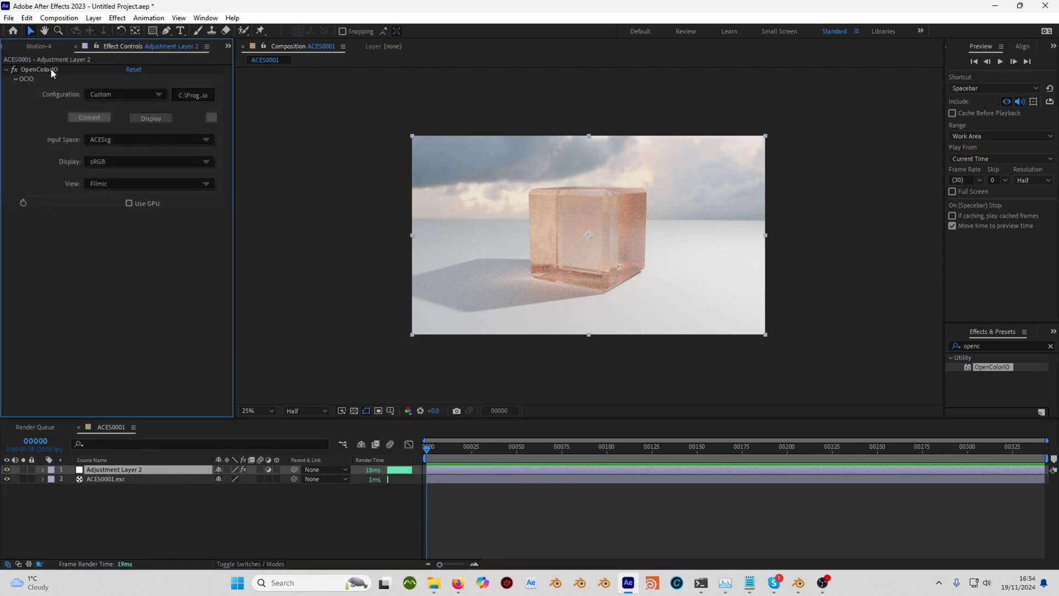